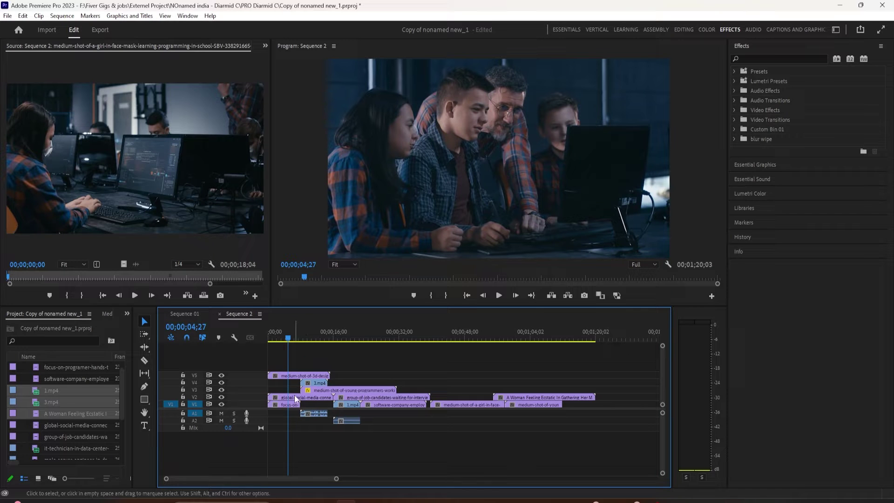
Step: Mute the Audio 1 and Audio 2 tracks of Sequence 2
drag(289, 337, 332, 353)
click(221, 413)
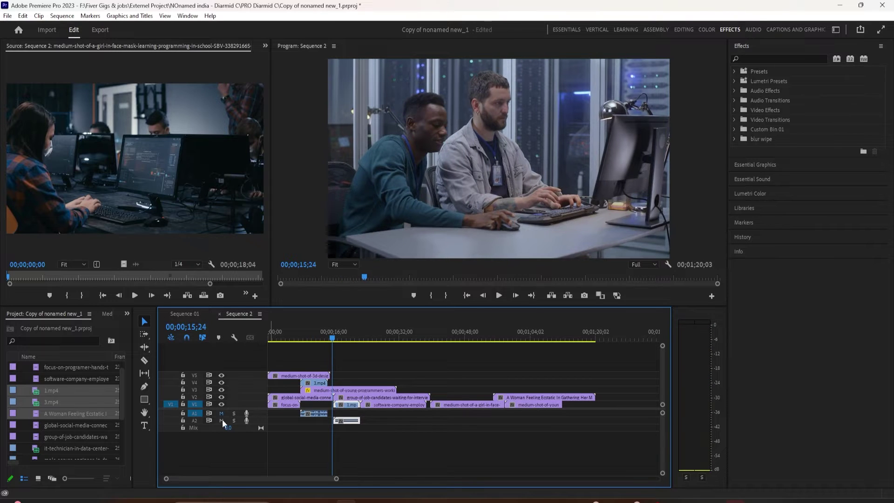
click(221, 420)
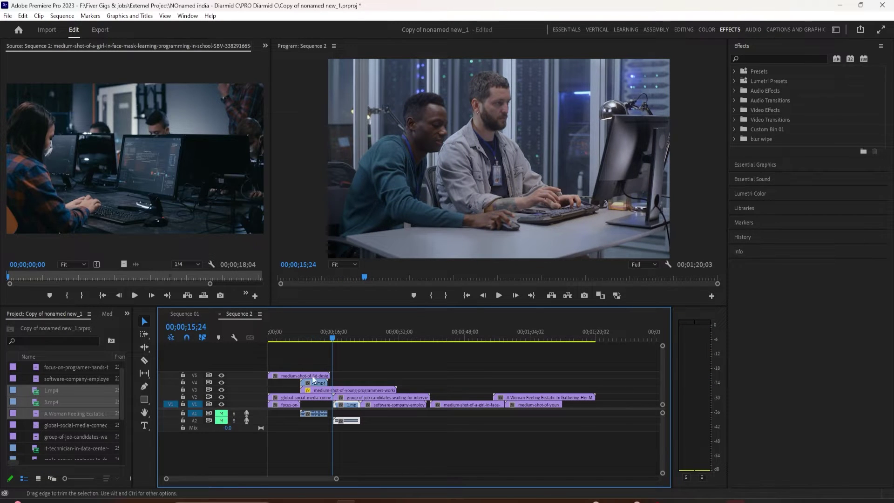
Step: Return the playhead to 00;00;00;00 and step a few frames with the arrow keys
drag(334, 331, 292, 363)
click(277, 378)
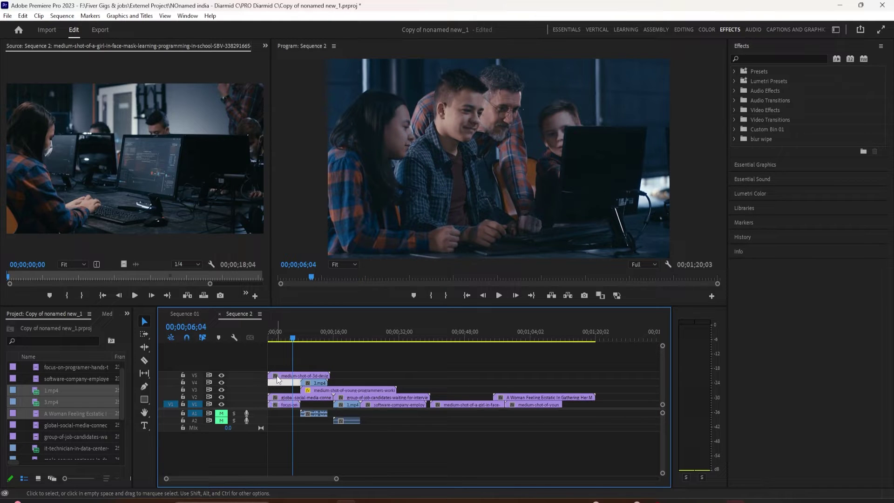
click(281, 350)
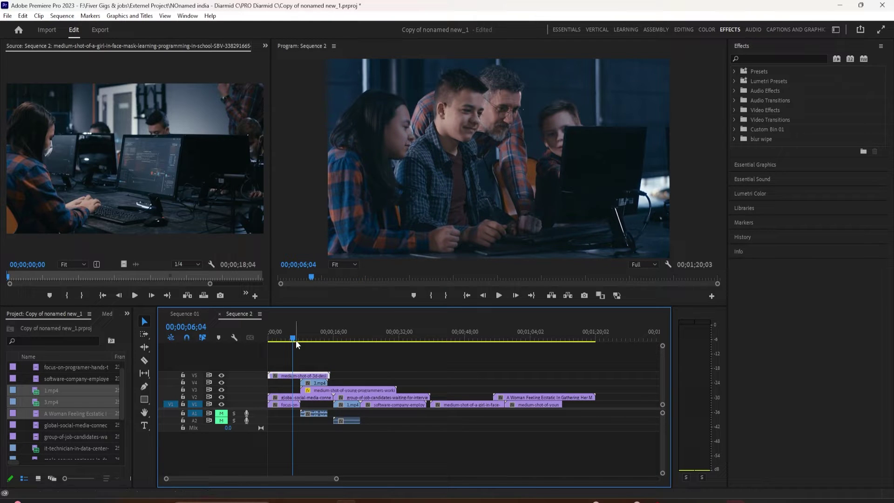
drag(296, 343, 243, 352)
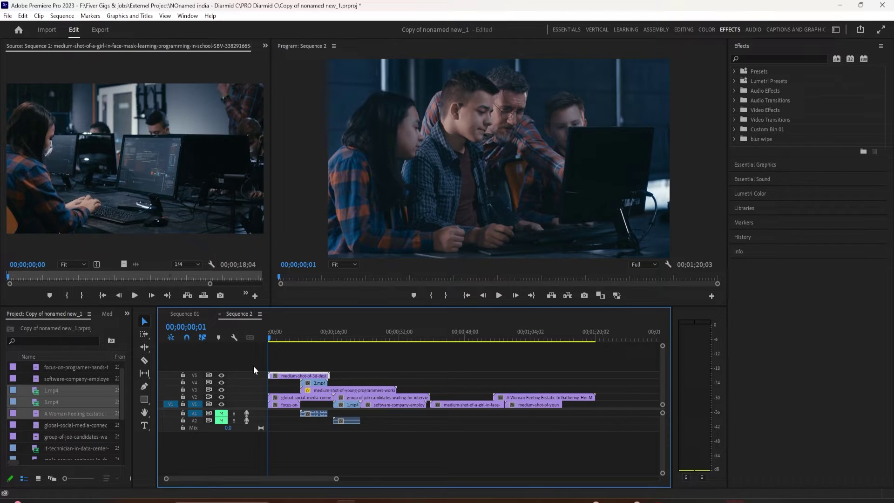
key(Right)
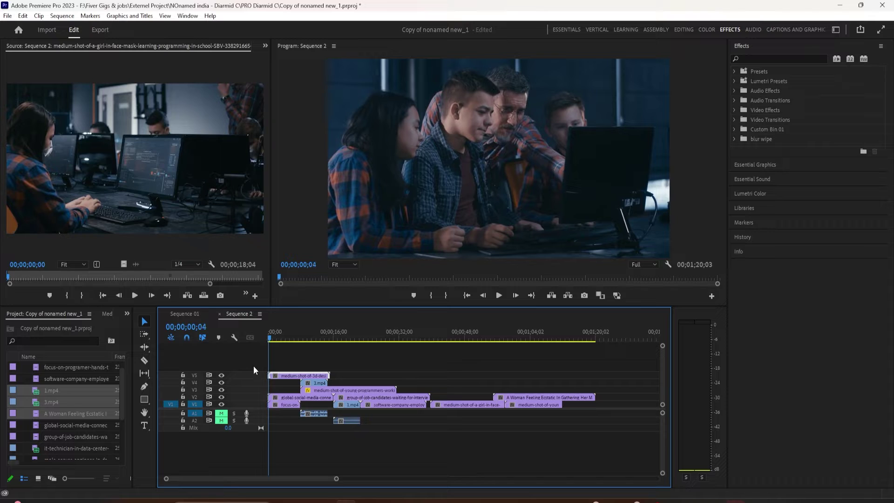
key(Right)
key(Right)
key(Right)
key(Left)
key(Left)
key(Left)
key(Left)
key(Left)
key(Left)
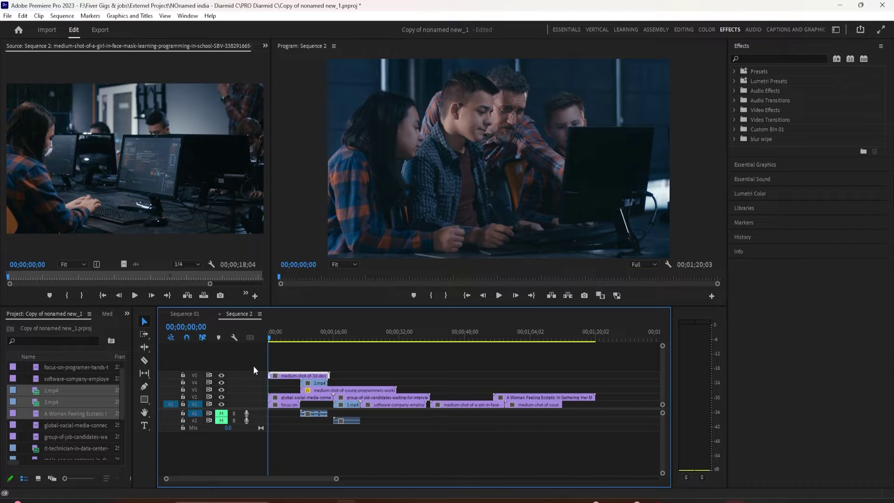
Step: Zoom the timeline into the opening seconds and step through frames, ending at 00;00;00;00
drag(336, 478, 309, 482)
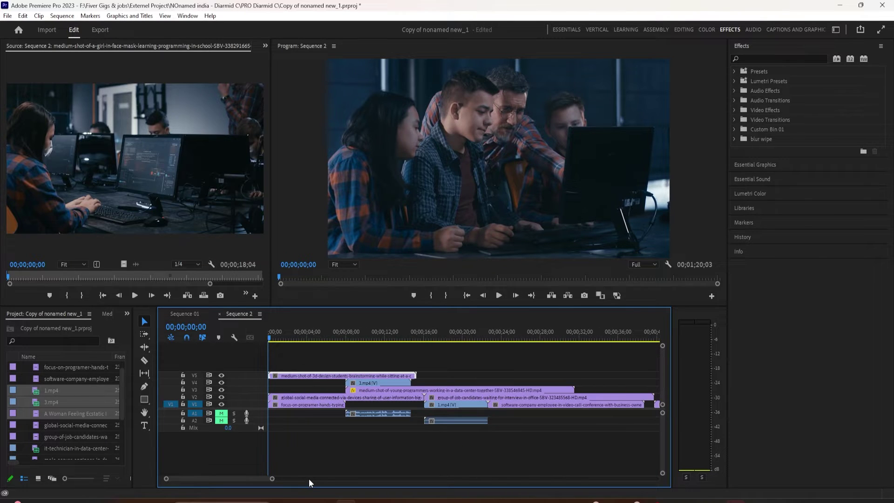
key(Right)
key(Right)
key(Right)
key(Right)
key(Right)
key(Right)
key(Right)
key(Right)
key(Right)
key(Right)
key(Right)
key(Right)
key(Right)
key(Right)
key(Right)
key(Right)
key(Right)
key(Right)
key(Right)
key(Right)
key(Right)
key(Right)
key(Right)
key(Right)
key(Right)
key(Right)
key(Right)
key(Right)
key(Right)
key(Right)
key(Right)
key(Right)
key(Right)
key(Right)
key(Right)
key(Right)
key(Right)
key(Right)
key(Right)
key(Right)
key(Left)
key(Left)
key(Left)
key(Left)
key(Left)
key(Left)
key(Left)
key(Left)
key(Left)
key(Left)
key(Left)
key(Left)
key(Left)
key(Left)
key(Left)
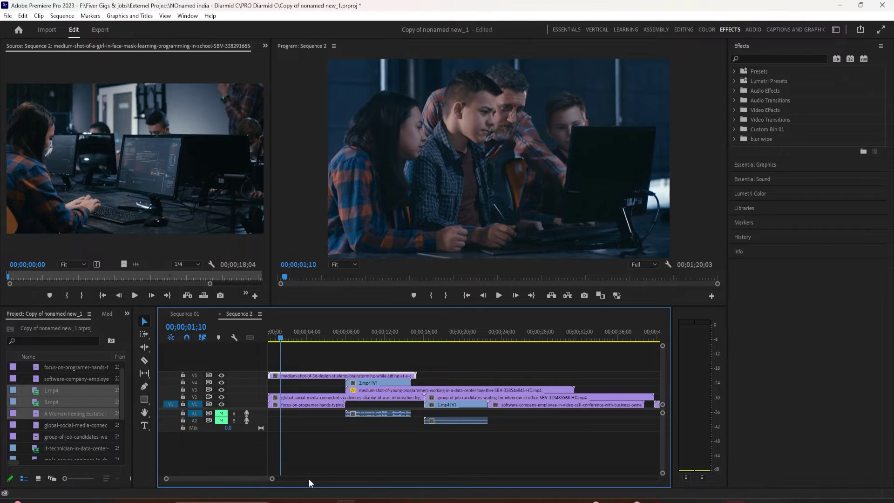
key(Left)
key(Left)
key(Left)
key(Left)
key(Left)
key(Left)
key(Left)
key(Left)
key(Left)
key(Left)
key(Left)
key(Left)
key(Left)
key(Left)
key(Left)
key(Left)
key(Left)
key(Left)
key(Left)
key(Left)
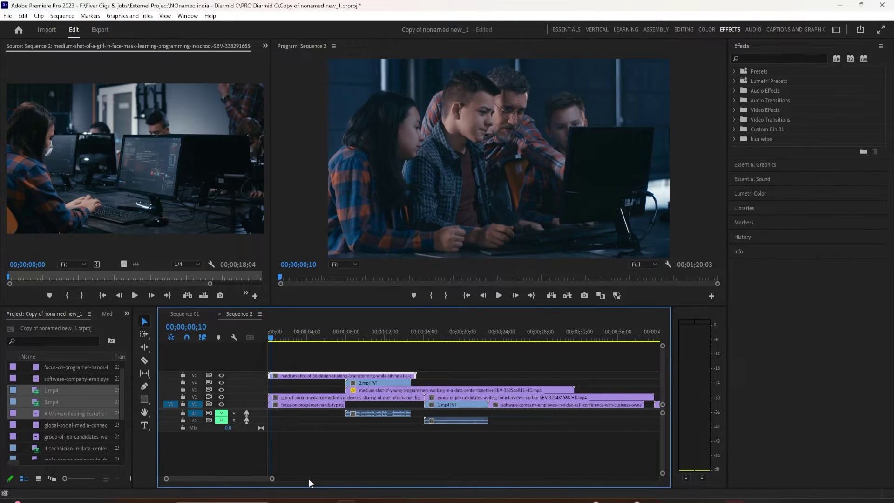
key(Left)
key(Left)
key(Left)
key(Left)
key(Left)
key(Left)
key(Left)
key(Left)
key(Left)
key(Left)
key(Right)
key(Right)
key(Right)
key(Right)
key(Right)
key(Right)
key(Right)
key(Right)
key(Right)
key(Right)
key(Right)
key(Right)
key(Right)
key(Right)
key(Right)
key(Right)
key(Right)
key(Right)
key(Right)
key(Right)
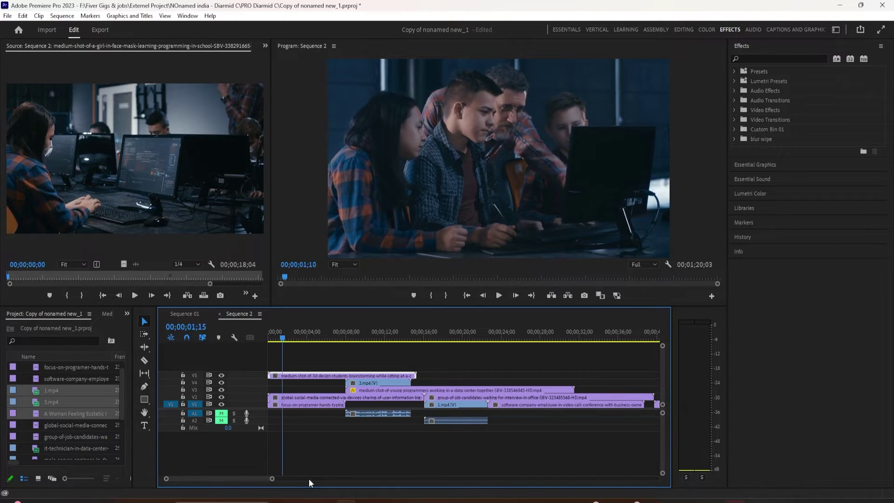
key(Left)
key(Left)
key(Left)
key(Left)
key(Left)
key(Left)
key(Left)
key(Left)
key(Left)
key(Left)
key(Left)
key(Left)
key(Left)
key(Left)
key(Left)
key(Left)
key(Left)
key(Left)
key(Left)
key(Left)
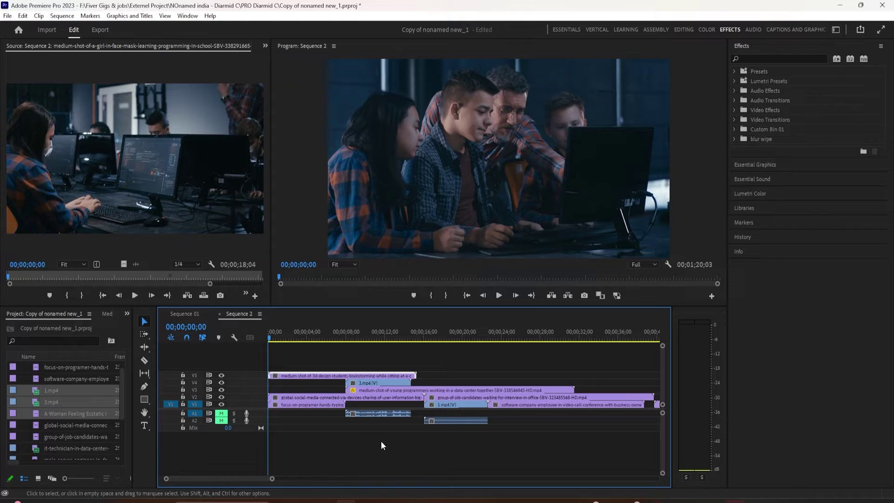
click(369, 403)
click(372, 390)
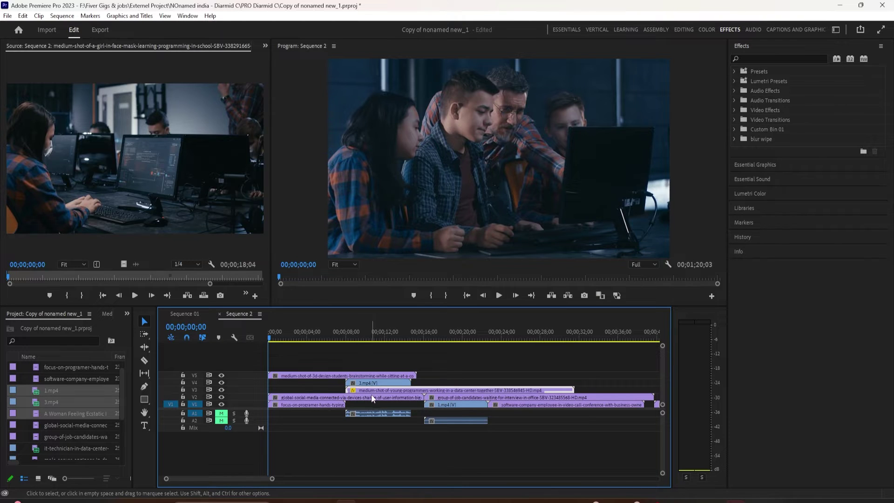
click(371, 396)
scroll(485, 403, down, 5)
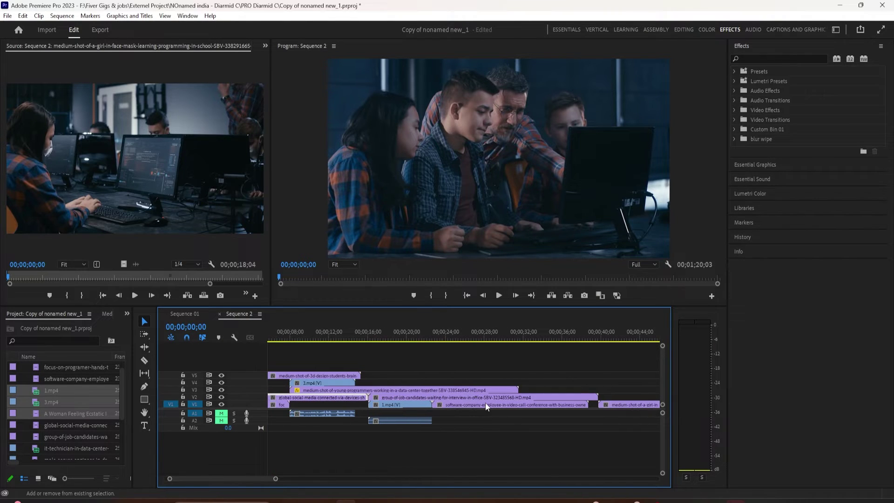
click(287, 376)
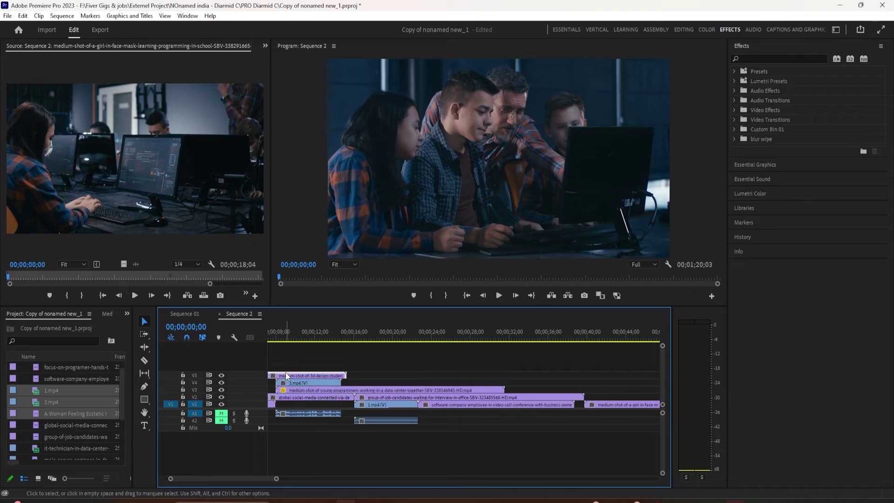
drag(279, 339, 266, 341)
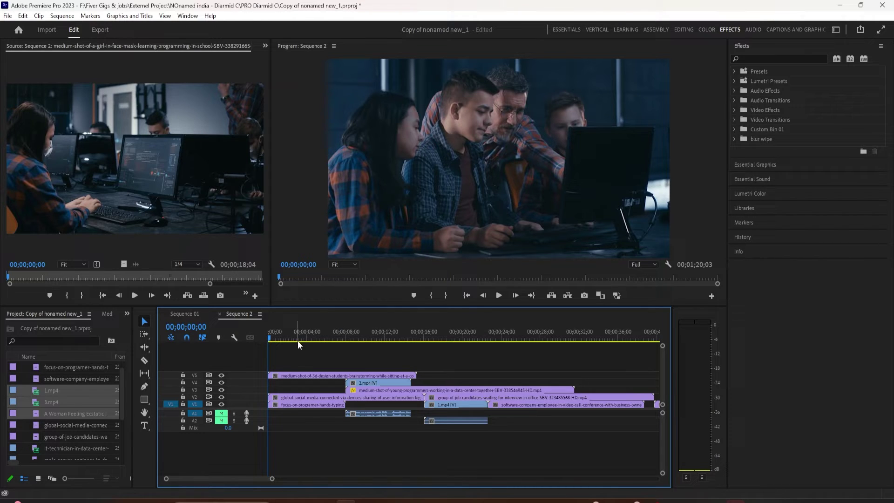
key(grave)
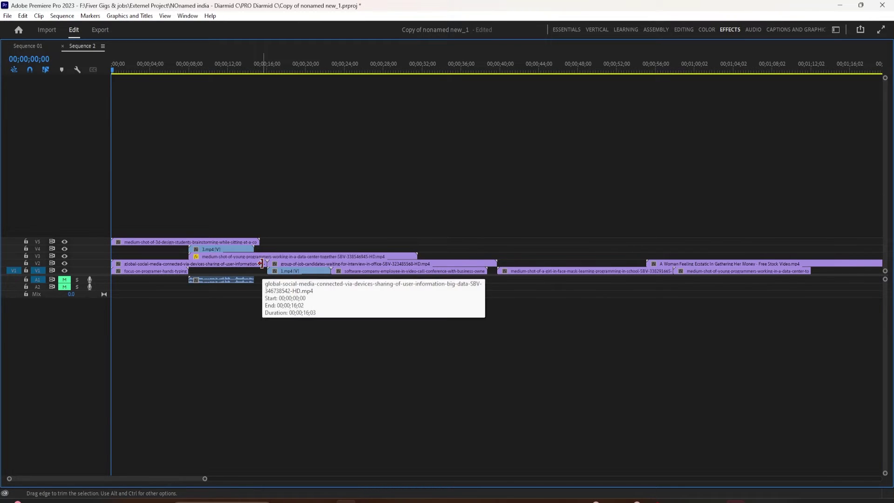
Step: Expand all tracks, select the 3D design students clip on Video 5, and scrub near the start
key(shift+equal)
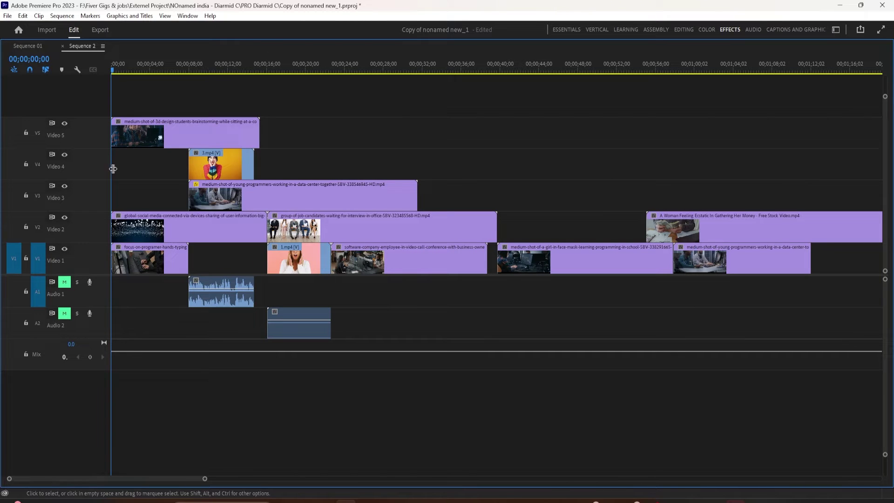
click(161, 139)
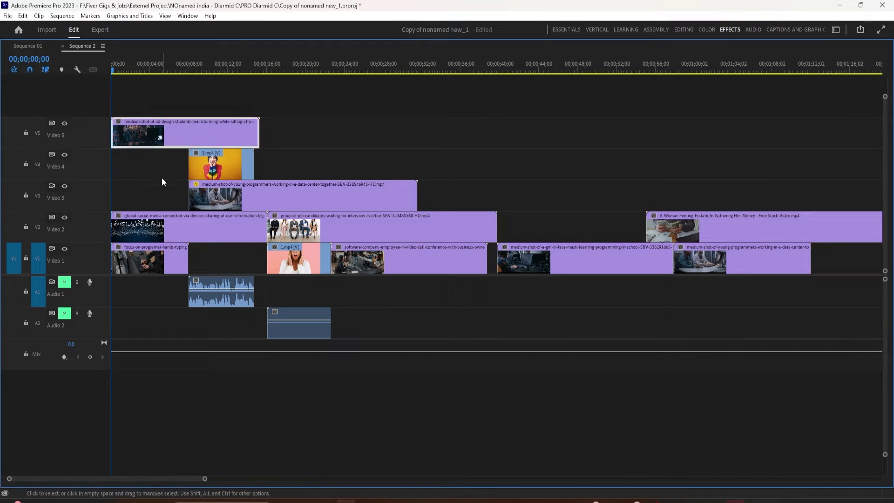
click(193, 165)
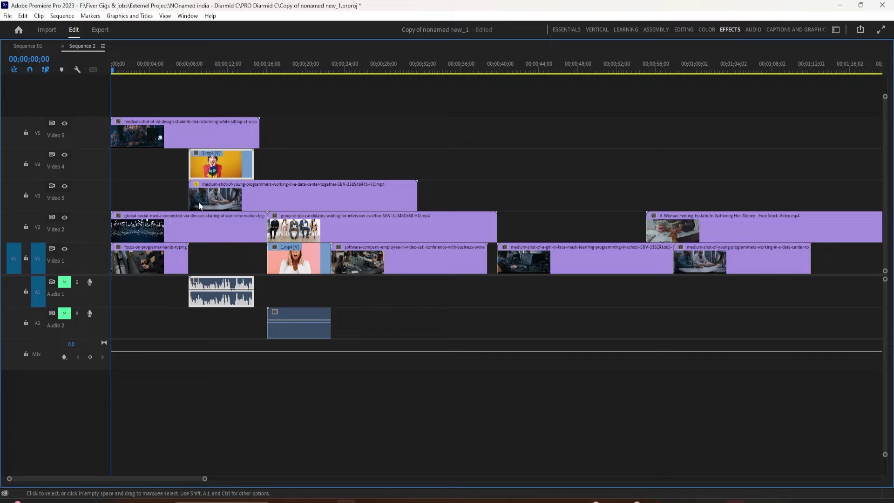
click(175, 124)
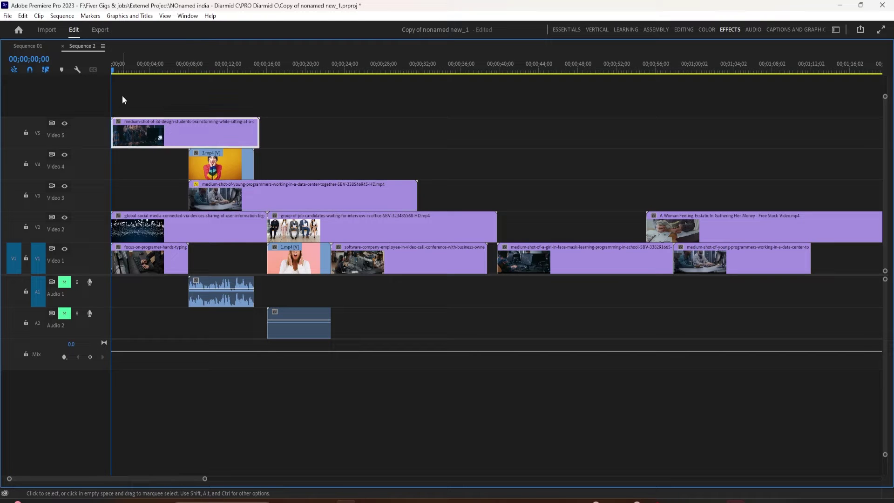
drag(130, 72, 131, 94)
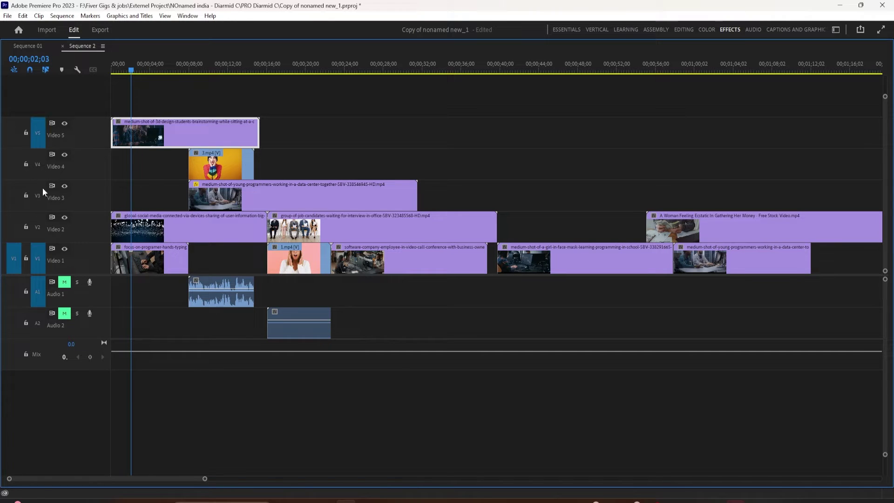
Step: Jump the playhead between Video 5 edit points, passing 15;10 and 8;01, ending at 00;00;14;23
key(Down)
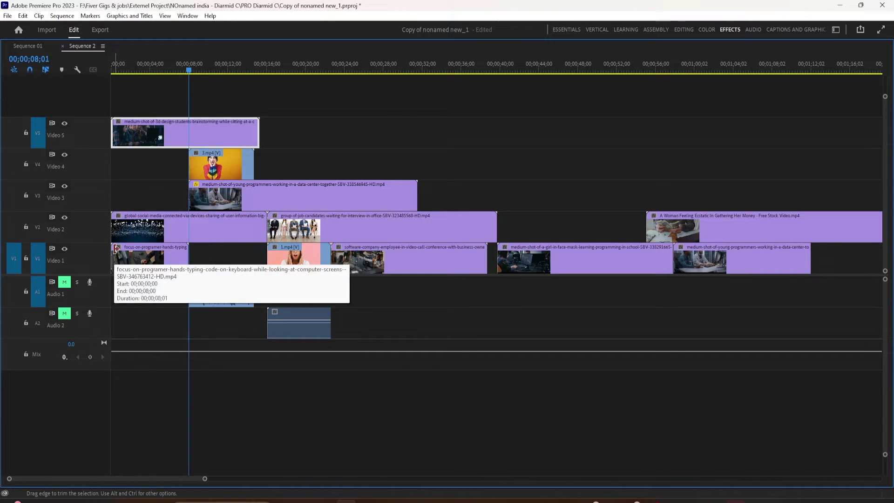
key(Down)
key(Down)
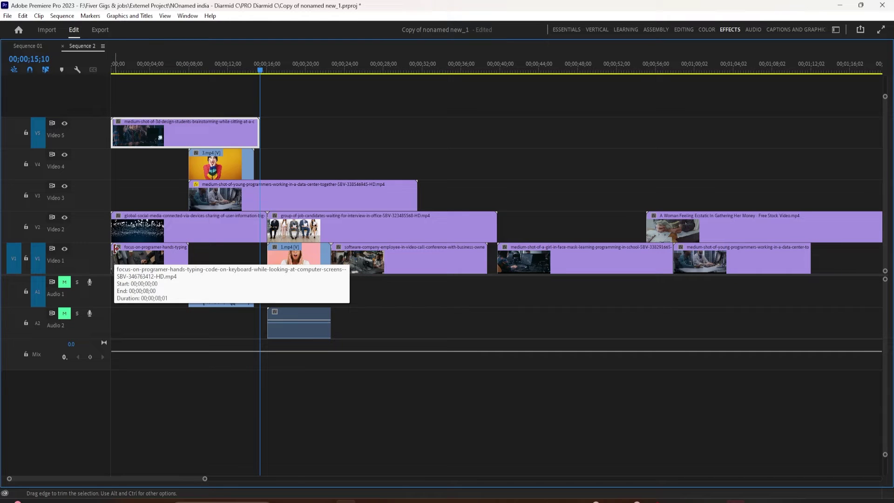
key(Down)
key(Down)
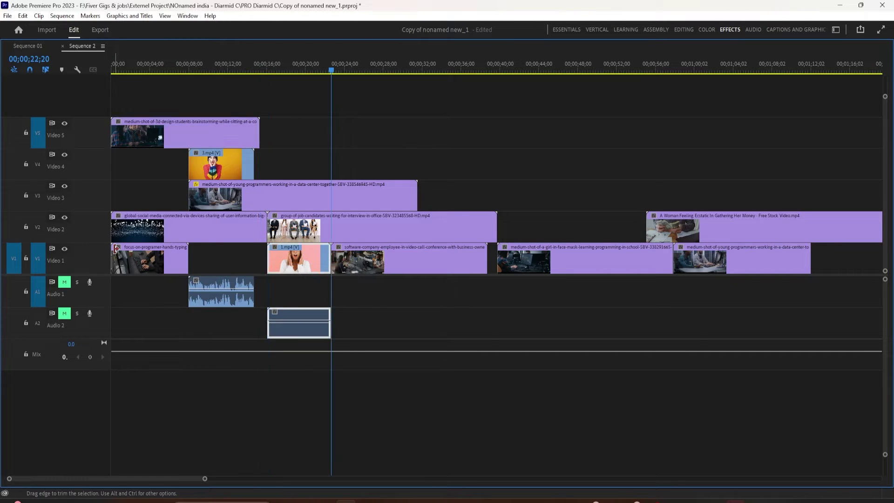
key(Up)
key(Up)
key(Up)
key(Up)
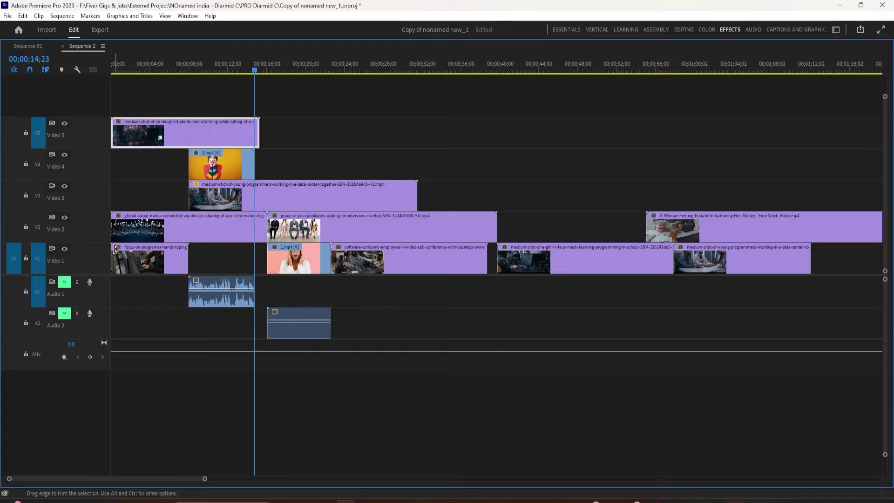
key(Up)
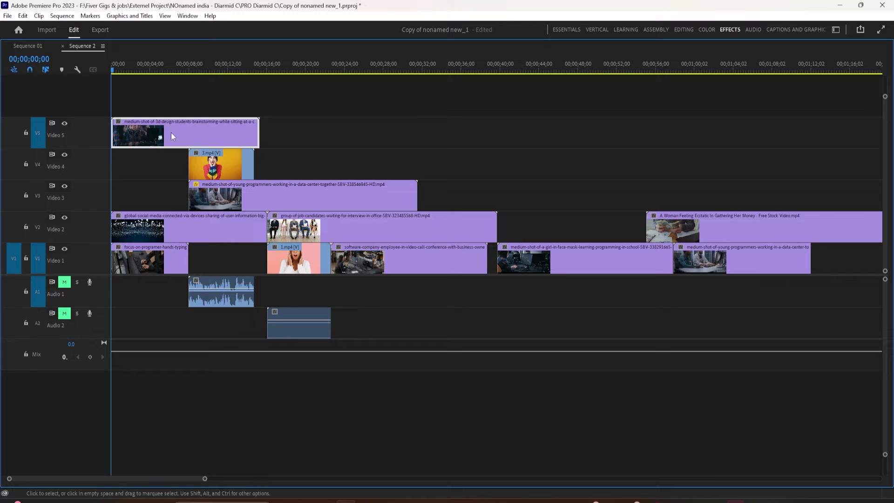
key(Down)
key(Down)
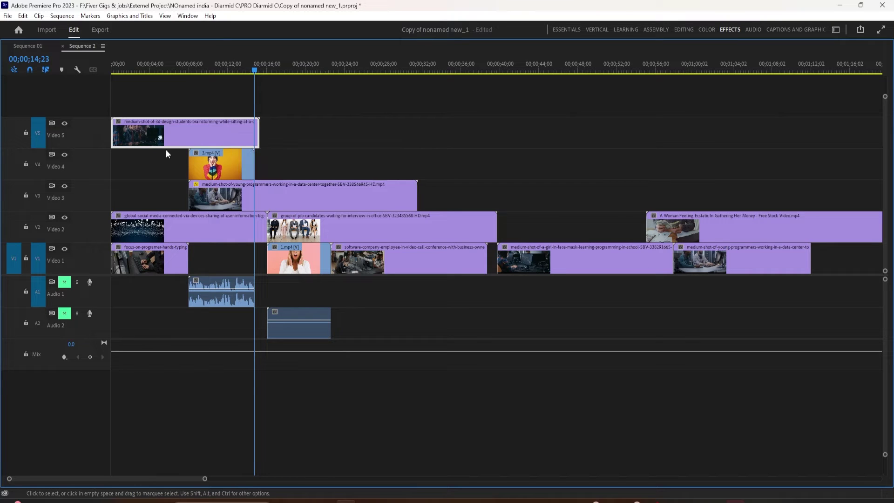
Step: Split the Video 5 3D design students clip at 00;00;08;27
drag(255, 70, 197, 71)
key(ctrl+k)
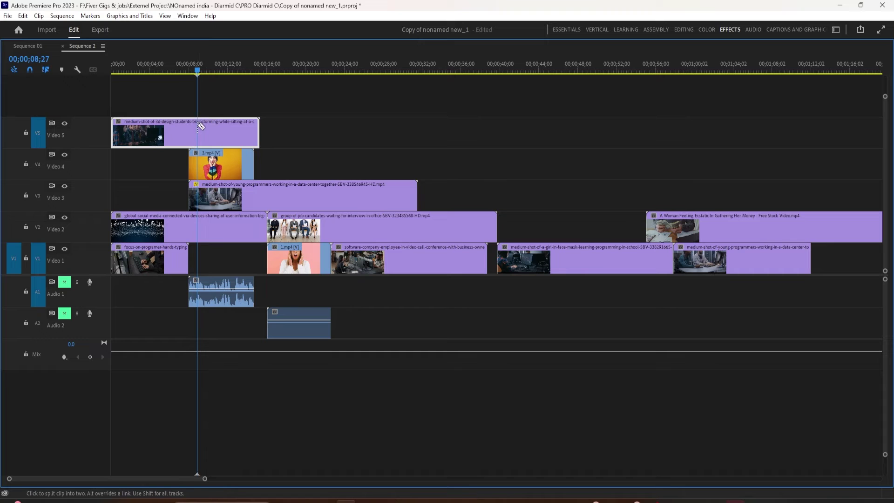
click(228, 135)
click(225, 70)
Step: Razor the V3 clip at 18;07, plus the job-candidates, face-mask, Ecstatic and software-company clips
drag(242, 69, 395, 139)
key(c)
click(288, 196)
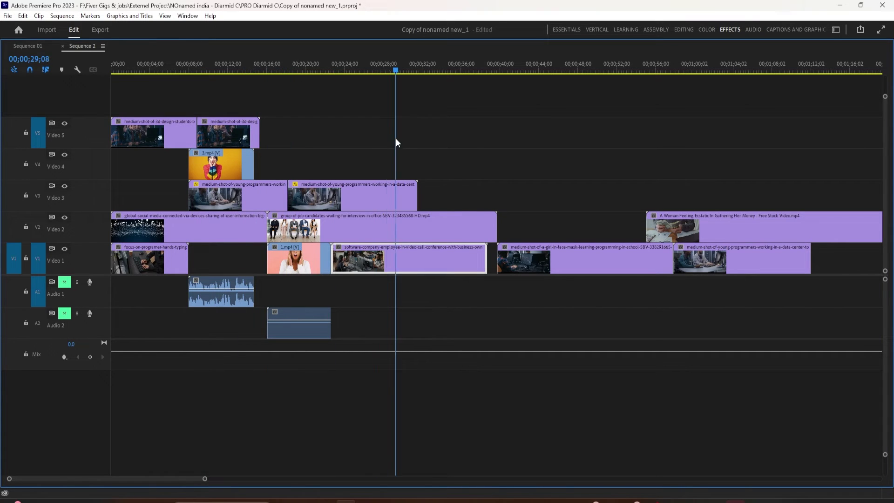
click(398, 229)
click(569, 261)
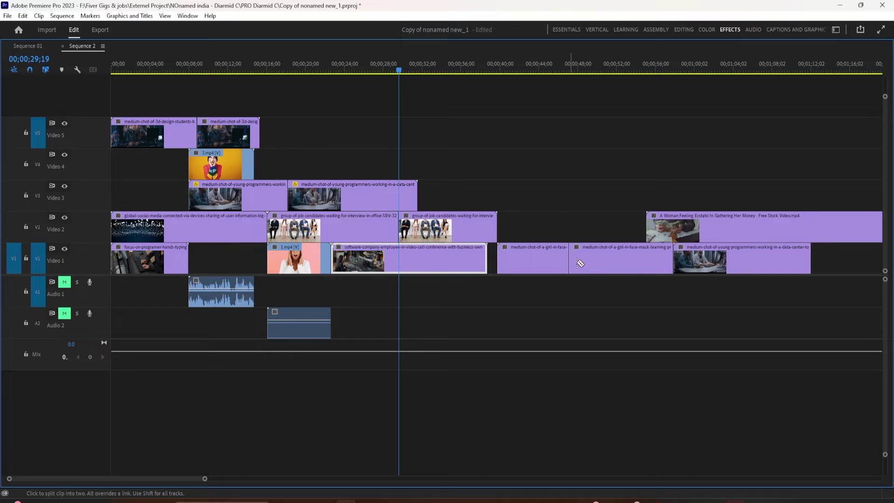
click(748, 223)
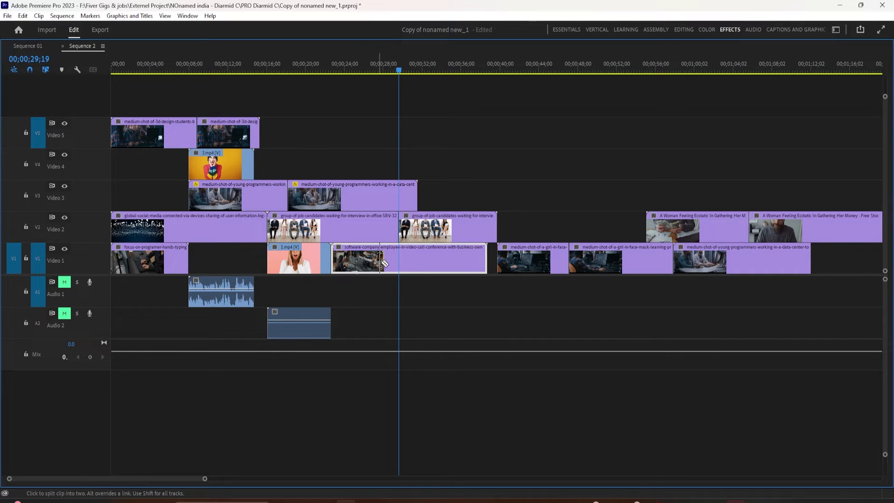
click(399, 263)
Step: Hop between the Video 5 split, 1.mp4 and the 14;23 edit point, then return to 00;00;00;00
click(309, 65)
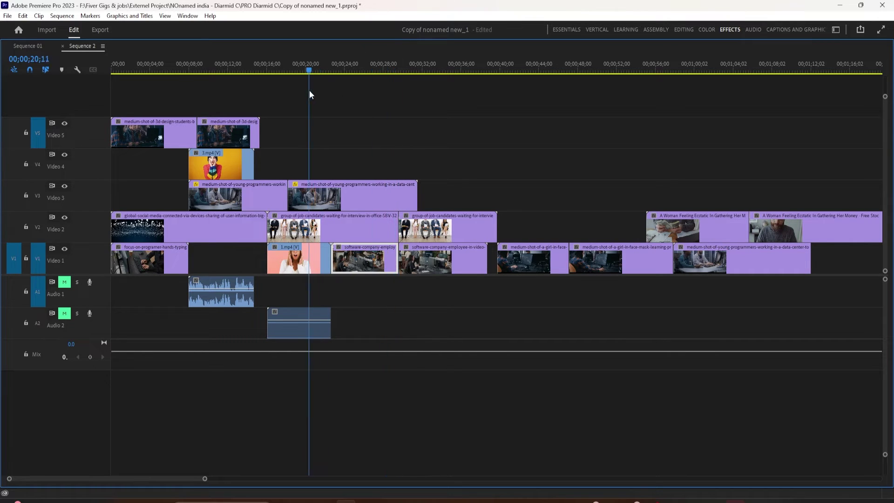
key(Up)
key(Up)
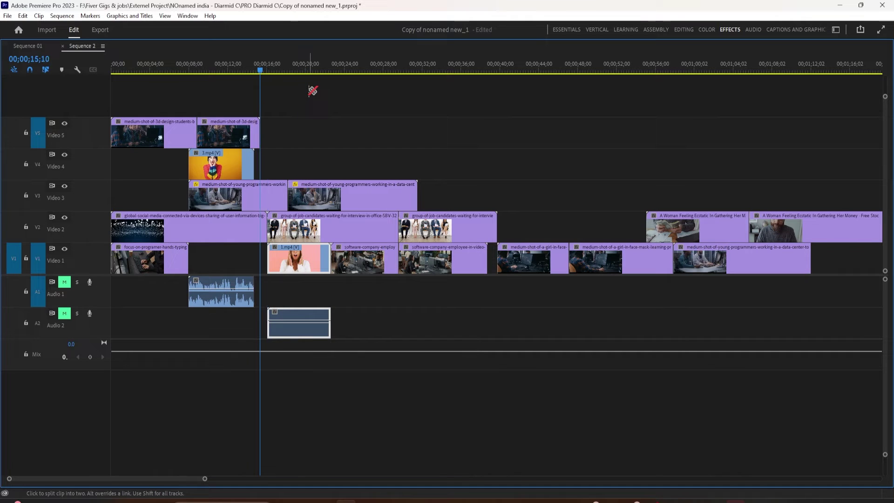
key(Up)
key(Up)
key(Up)
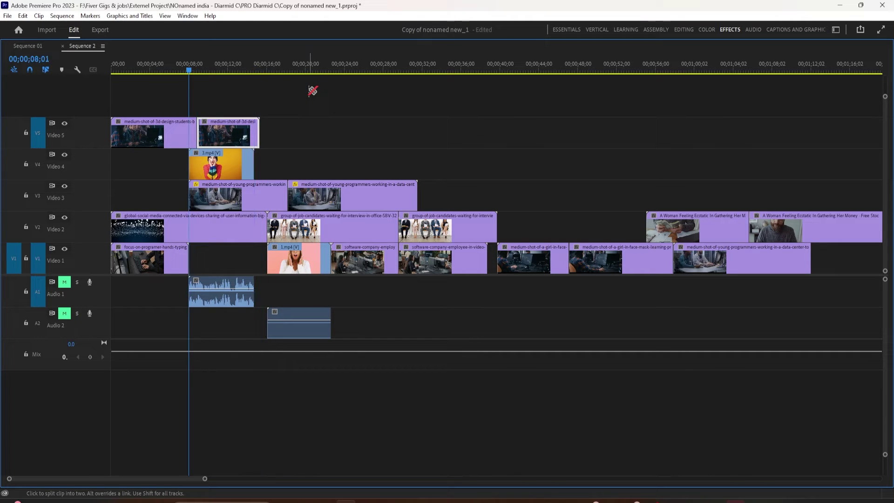
key(Down)
key(Down)
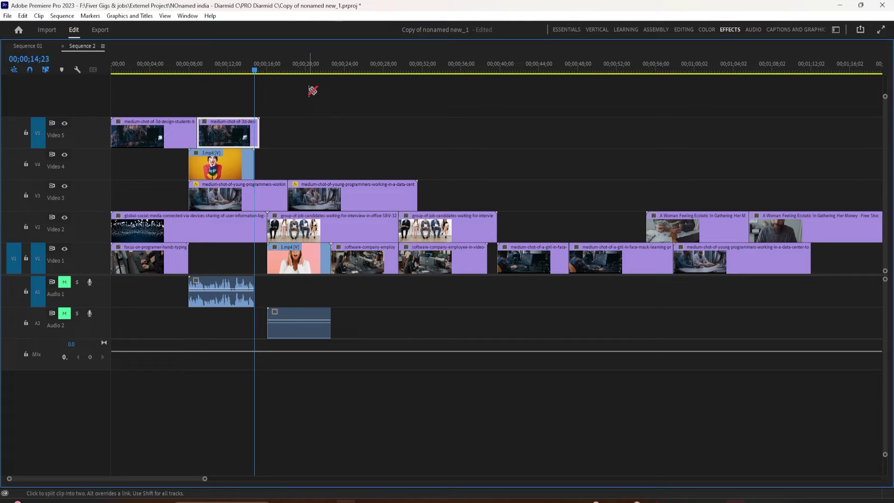
key(Down)
key(Up)
key(Up)
key(Home)
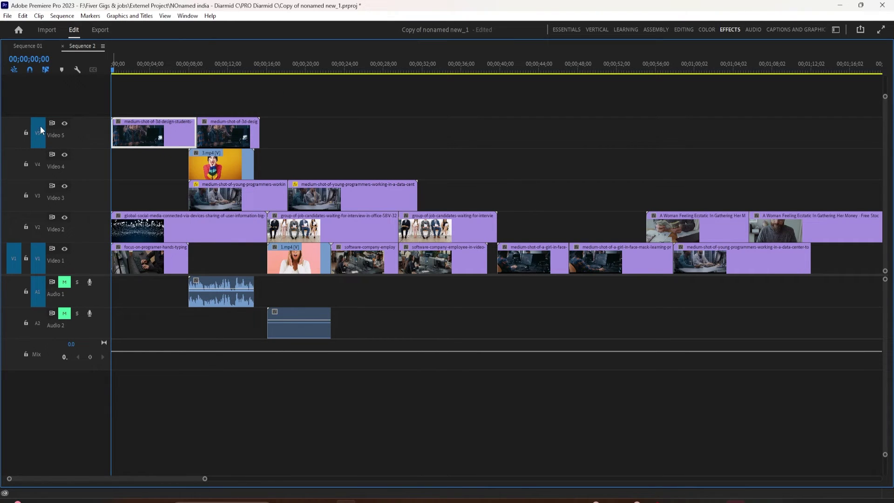
Step: Untarget Video 5, jump to the 8-second and 14;23 edit points, then return to the start
click(39, 144)
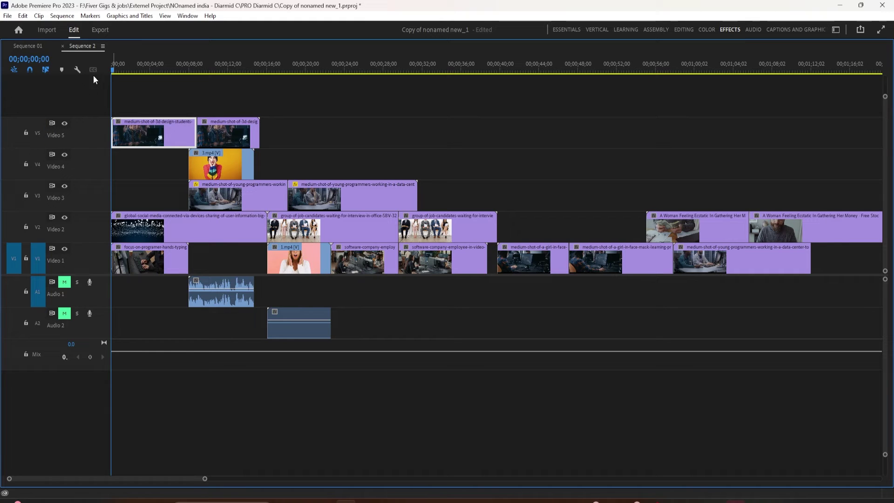
key(c)
key(Down)
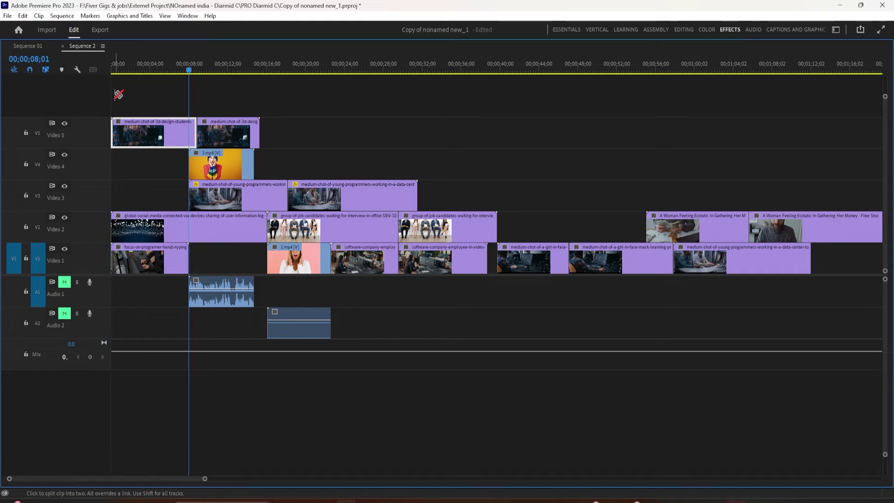
key(Down)
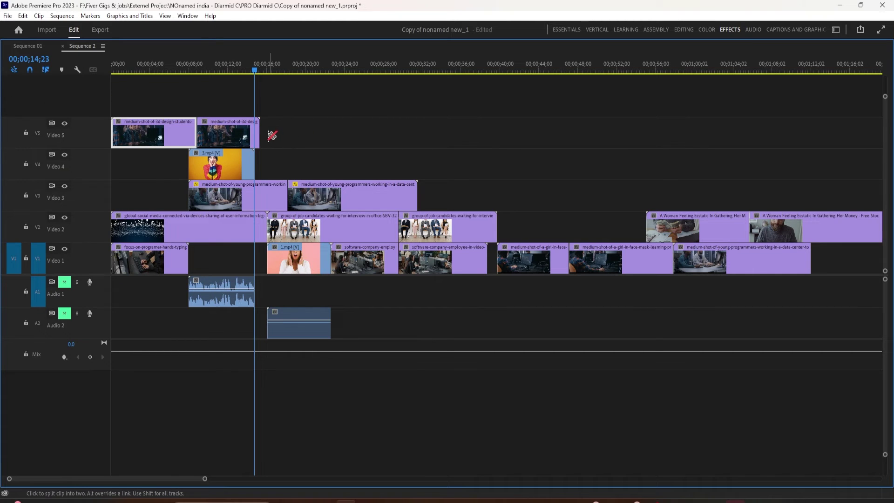
drag(254, 70, 111, 104)
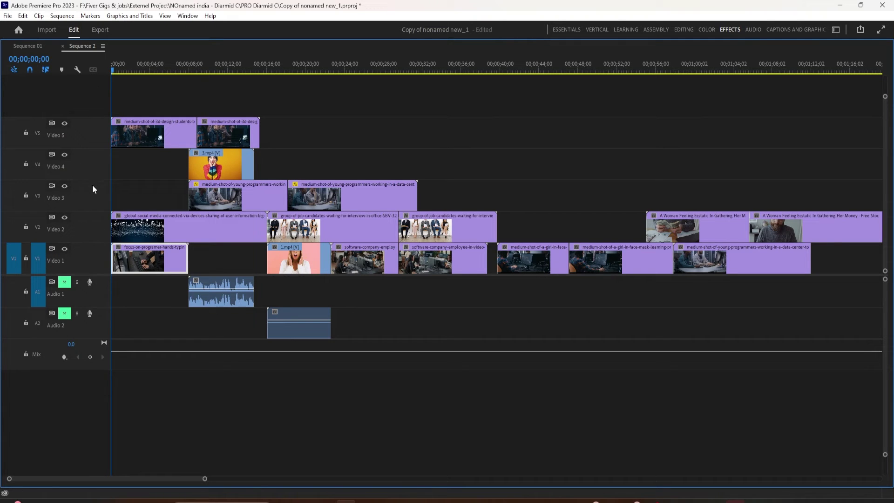
Step: Step again through edit points at 8;01, 14;23 and 16;03, finishing at 8;01
key(Down)
key(d)
key(Down)
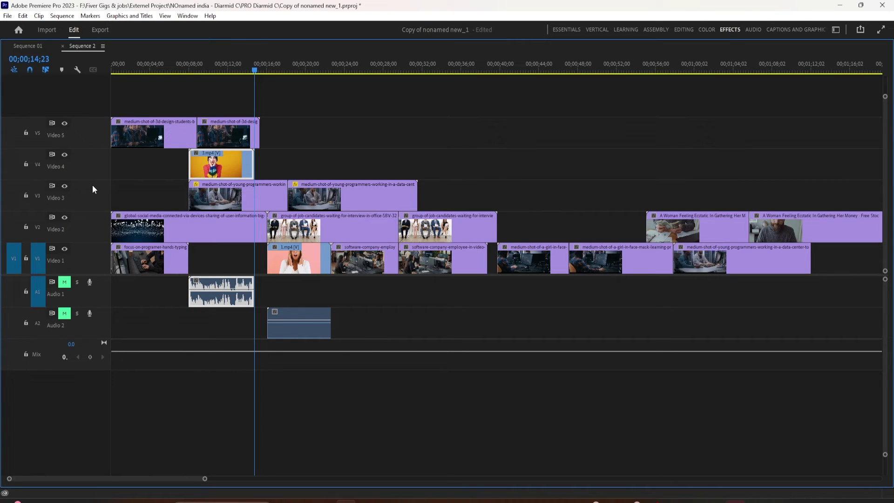
key(Down)
key(d)
key(Up)
key(Up)
key(Up)
key(d)
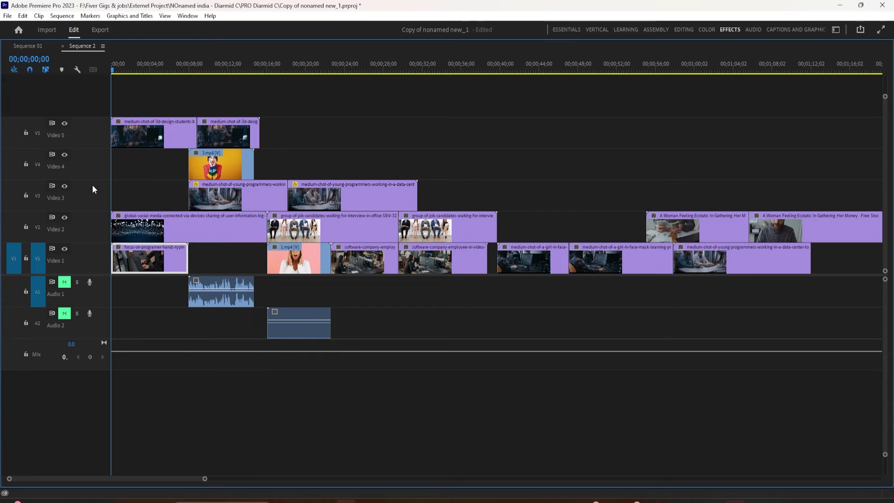
key(Down)
key(d)
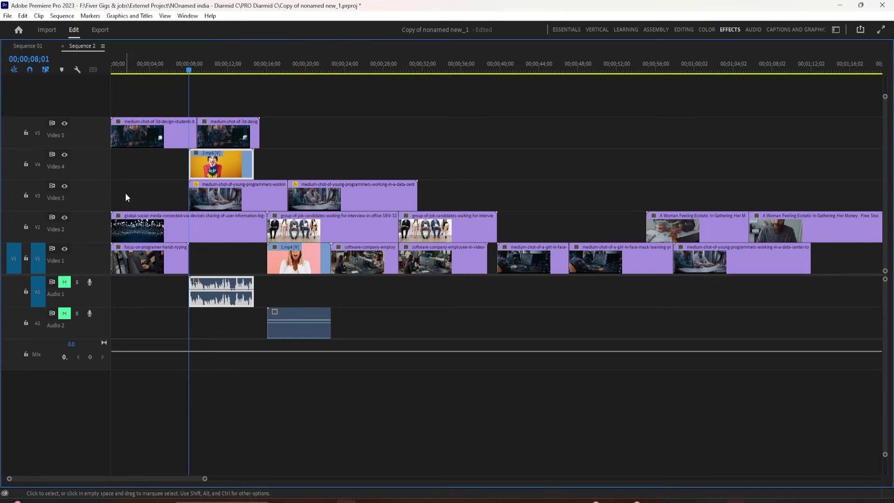
Step: Turn off Audio 1 and Video 1 targeting and step through edit points from the start
click(40, 296)
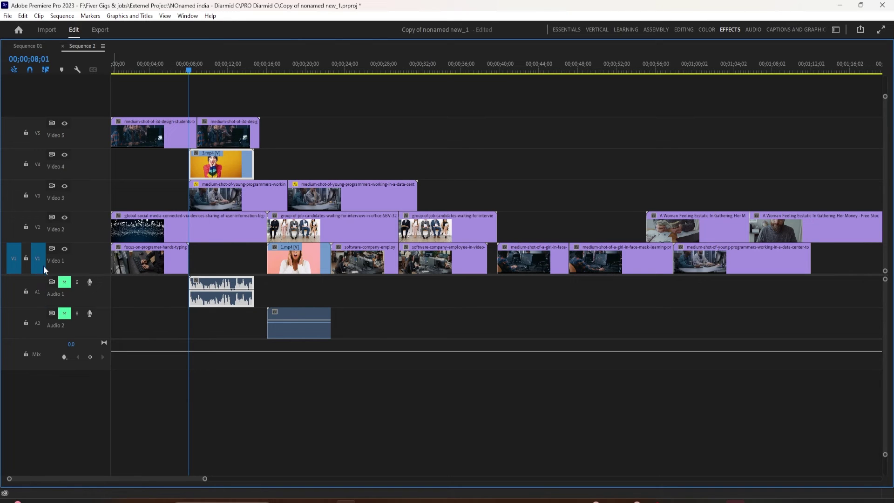
click(43, 266)
key(Home)
key(d)
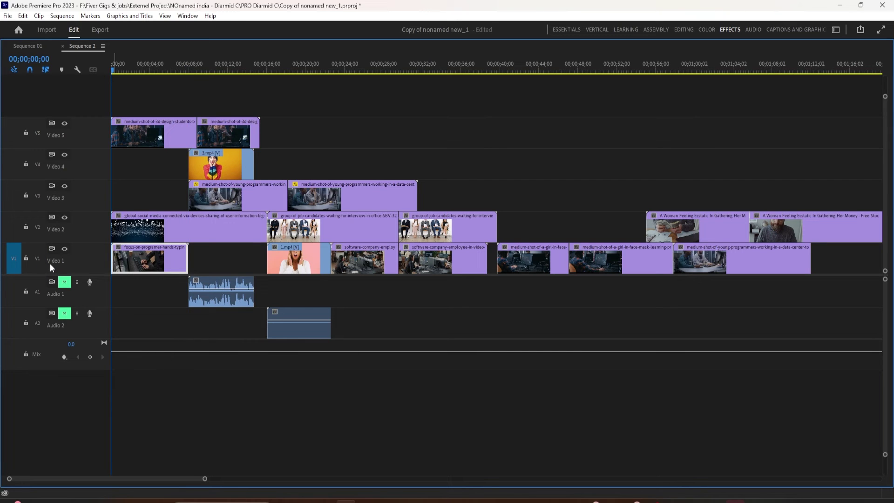
key(Down)
key(Down)
key(Down)
key(Down)
key(Up)
key(Up)
key(Up)
key(Up)
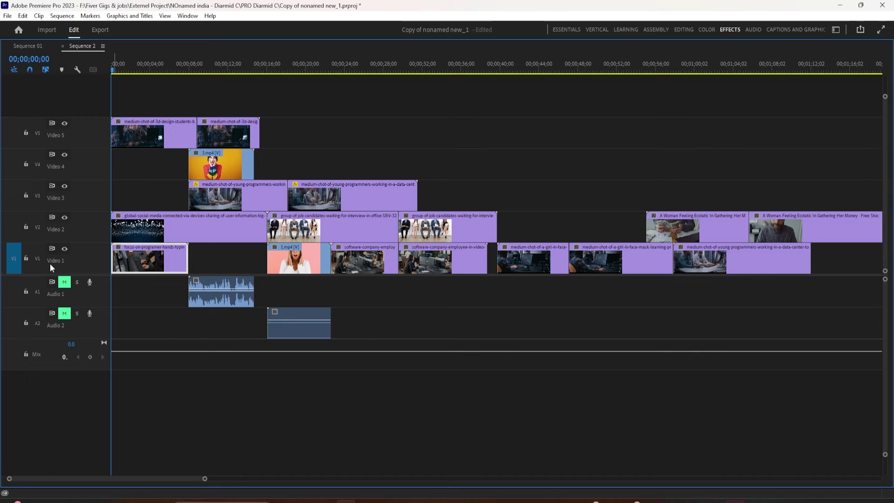
Step: Jump through edit points 8;27, 14;23 and 15;10, back to start, then retarget Video 1 and Audio 1
key(Down)
key(Down)
key(Down)
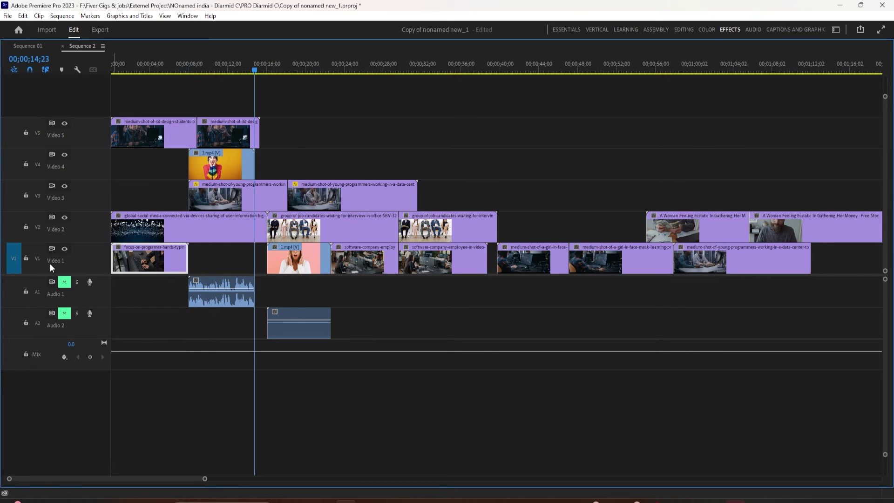
key(Down)
key(Down)
key(Down)
key(Down)
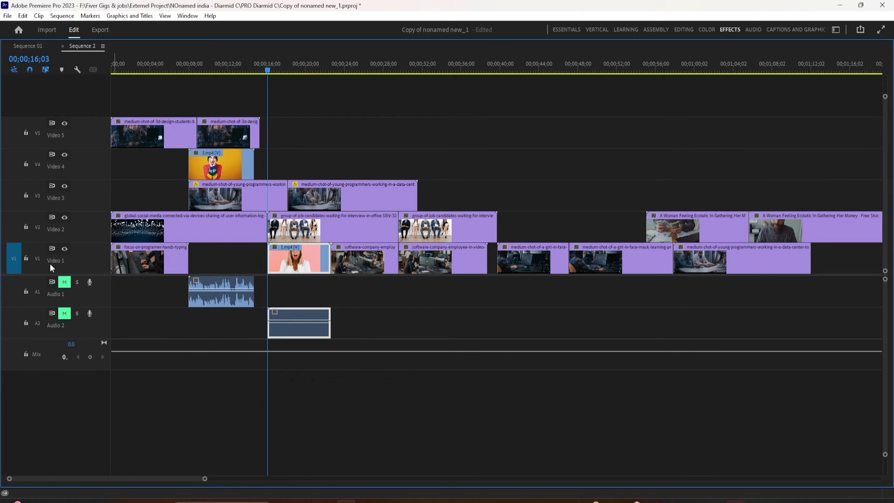
key(Down)
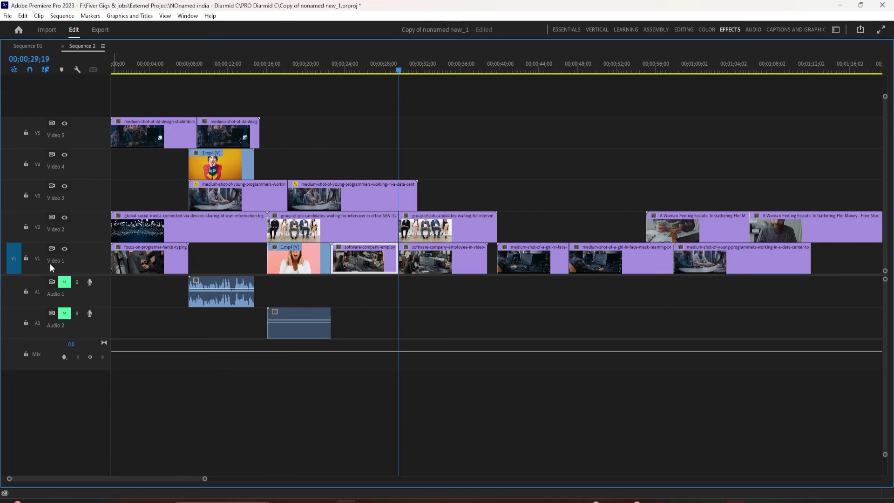
key(Up)
key(Up)
key(Up)
key(Up)
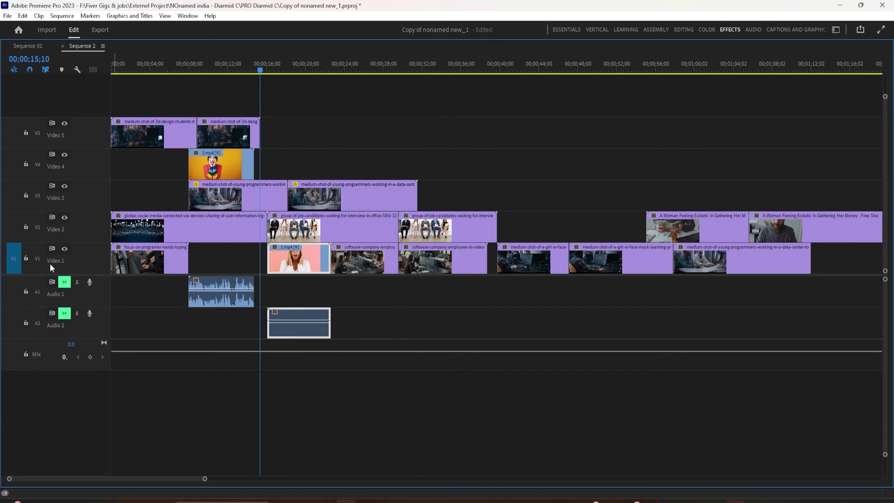
key(Up)
key(Up)
key(Up)
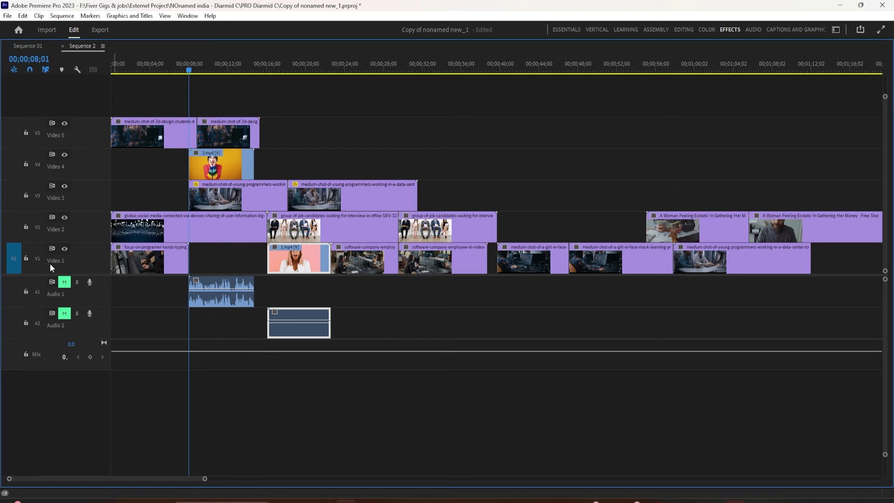
key(Up)
click(38, 259)
click(38, 291)
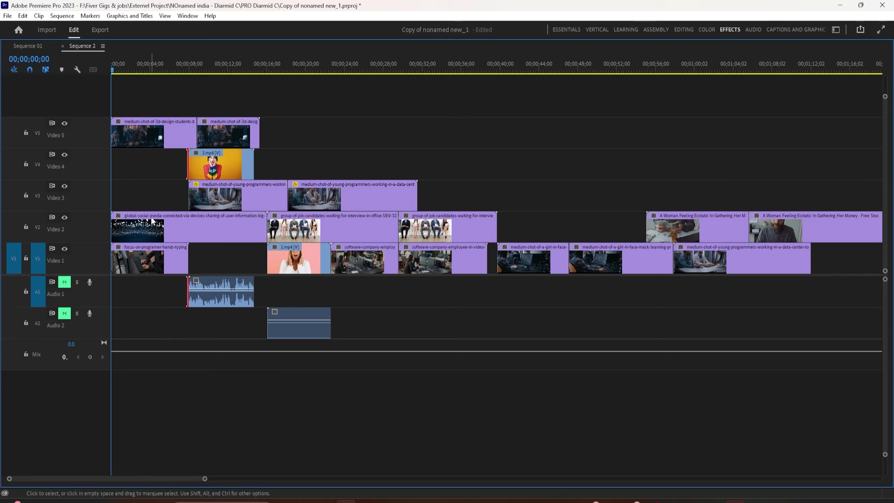
Step: Target Video 2 and Video 3, jump forward two edit points, then return to 00;00;00;00
click(35, 227)
click(34, 205)
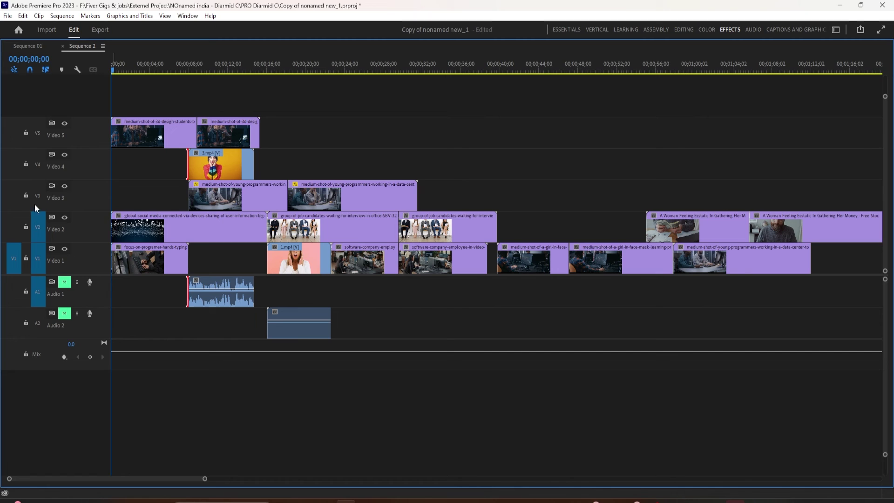
key(Down)
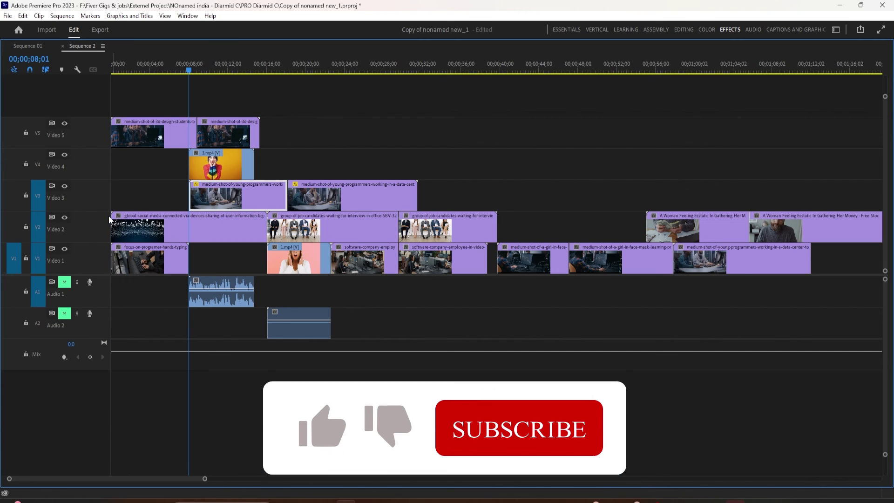
key(Down)
key(Down)
key(Down)
key(Down)
key(Down)
key(Down)
key(Down)
key(Down)
key(Down)
key(Down)
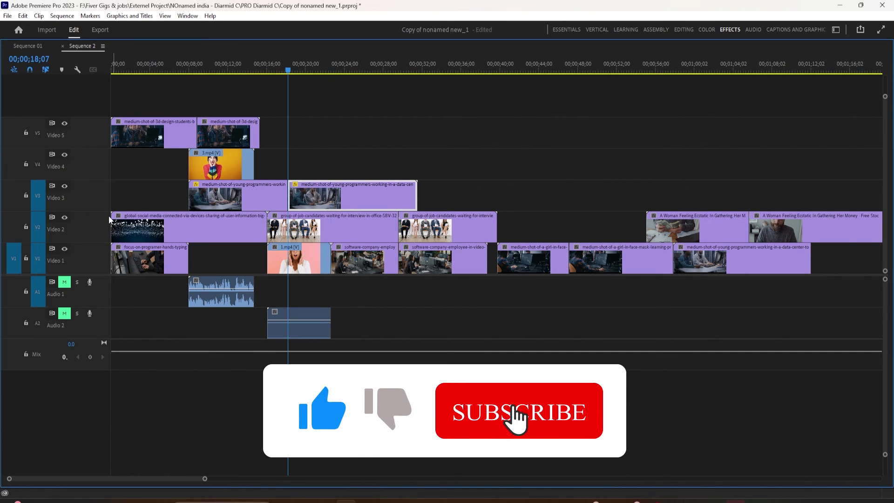
key(Up)
key(Up)
key(Up)
key(Up)
key(Up)
key(Up)
key(Up)
key(Up)
key(Up)
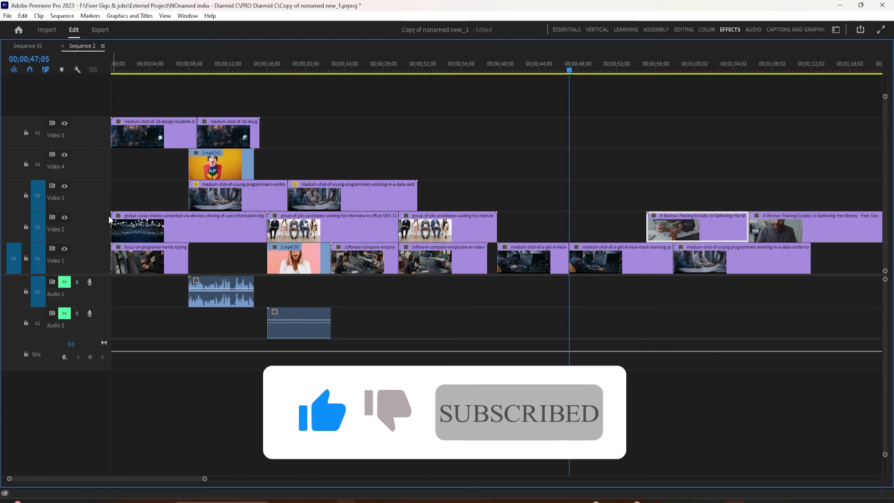
key(Home)
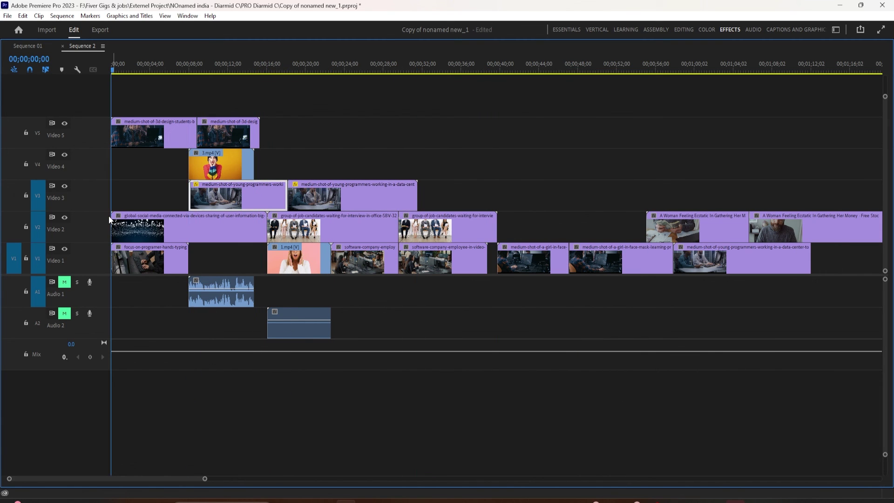